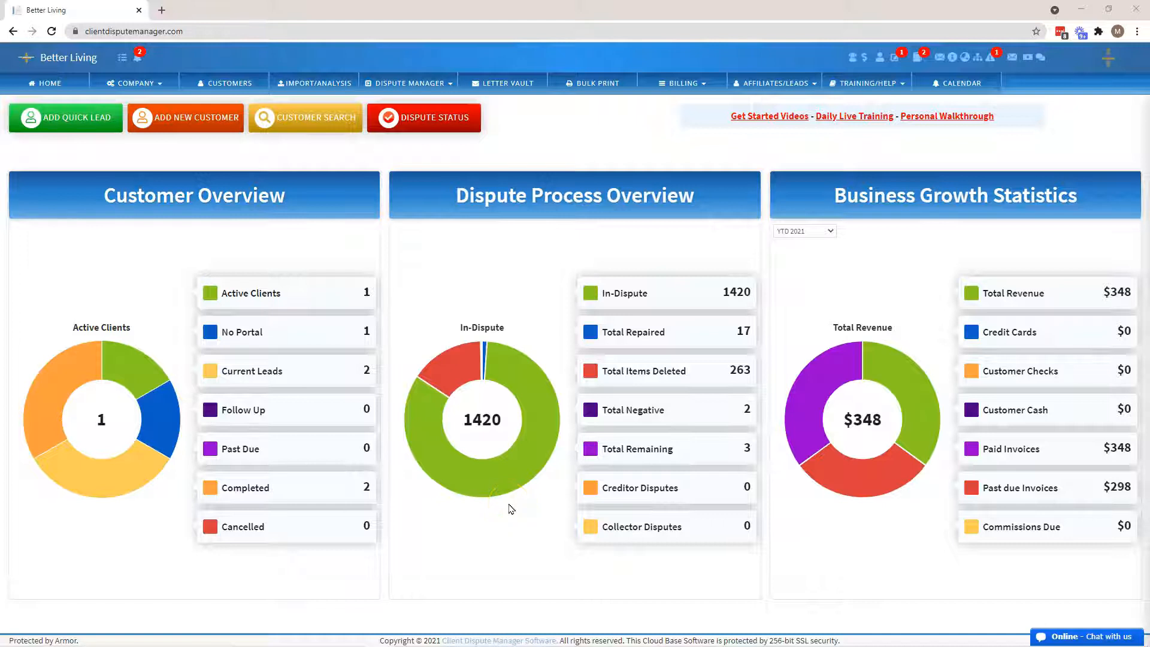
# Step: Open the Pay Per Deletion Estimate page from the billing area
pyautogui.click(516, 515)
pyautogui.click(516, 519)
pyautogui.click(682, 83)
pyautogui.click(673, 209)
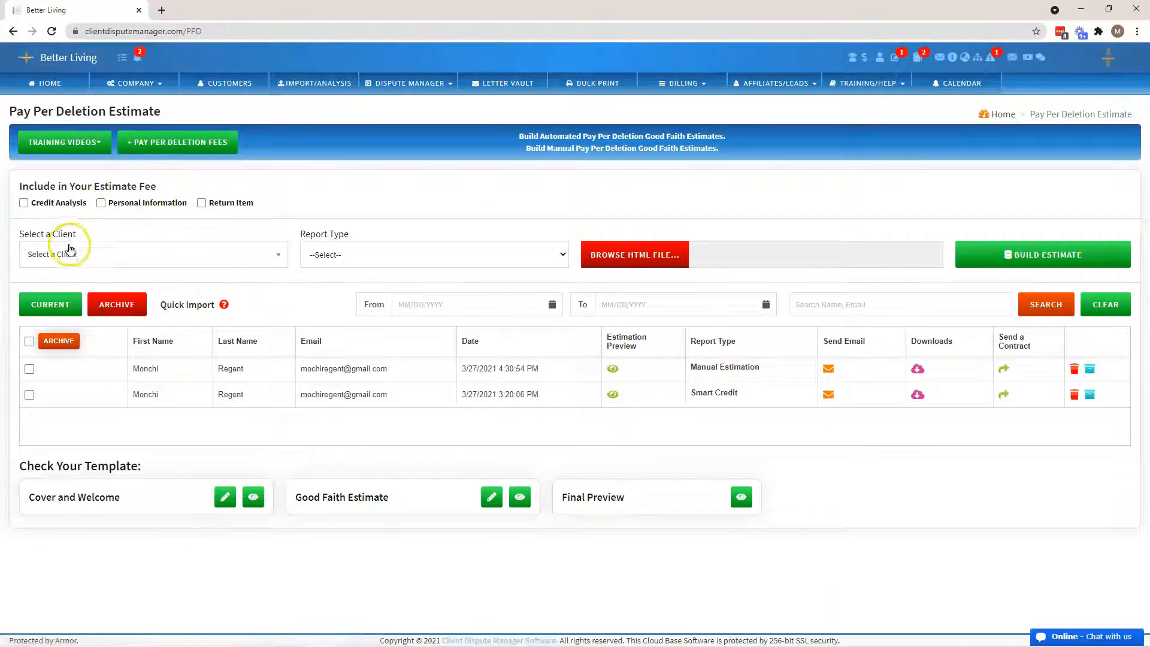
# Step: Look over the training video list and pay per deletion fees, and include Credit Analysis in the estimate fee
pyautogui.click(69, 142)
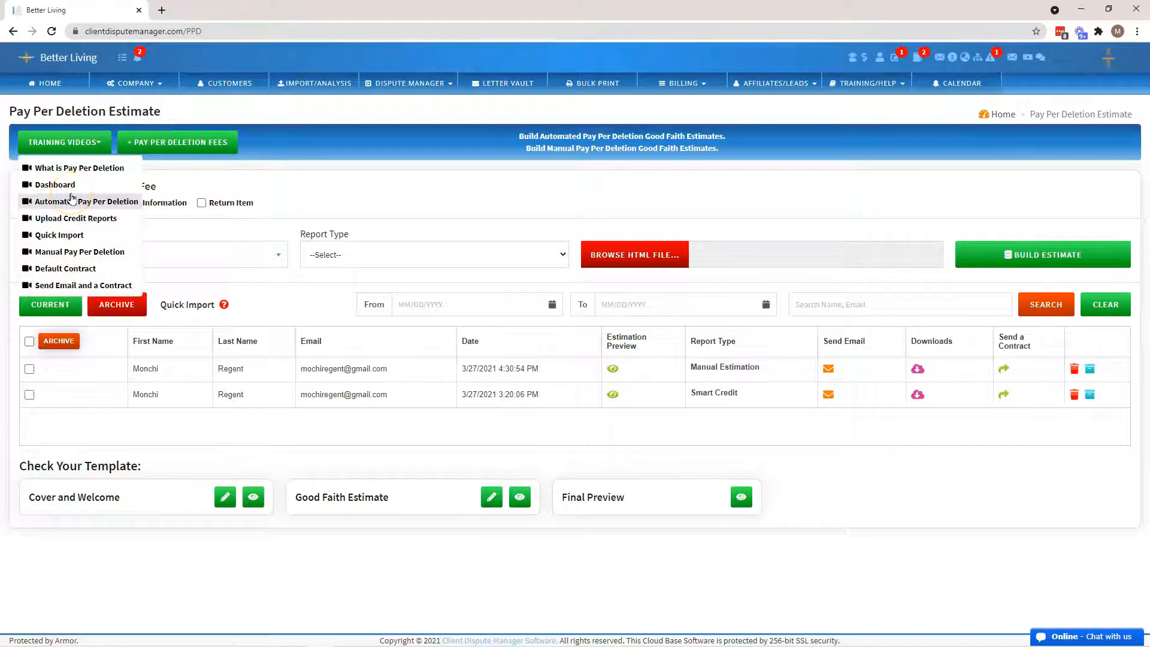
pyautogui.click(168, 178)
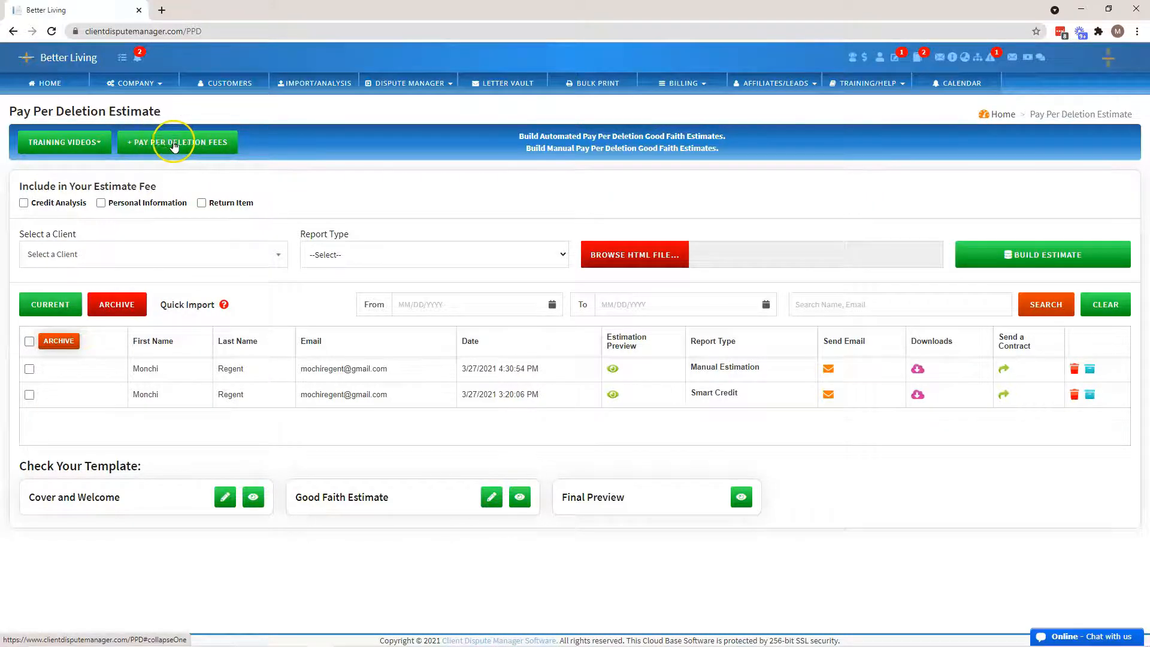
pyautogui.click(168, 145)
pyautogui.click(168, 145)
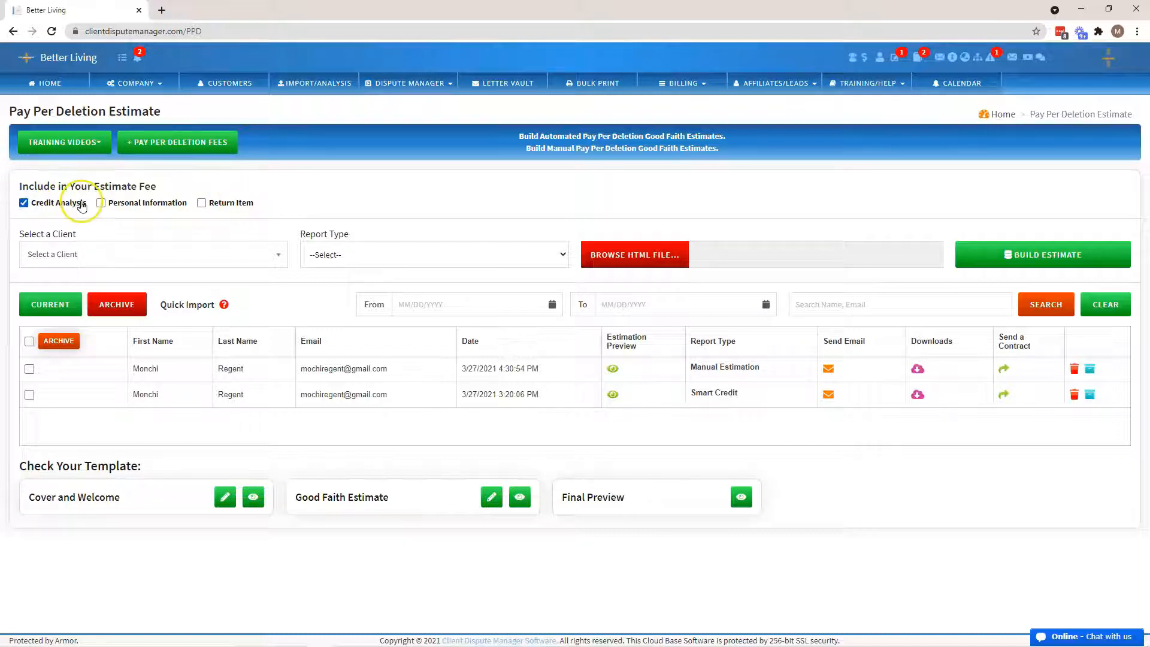
pyautogui.click(160, 142)
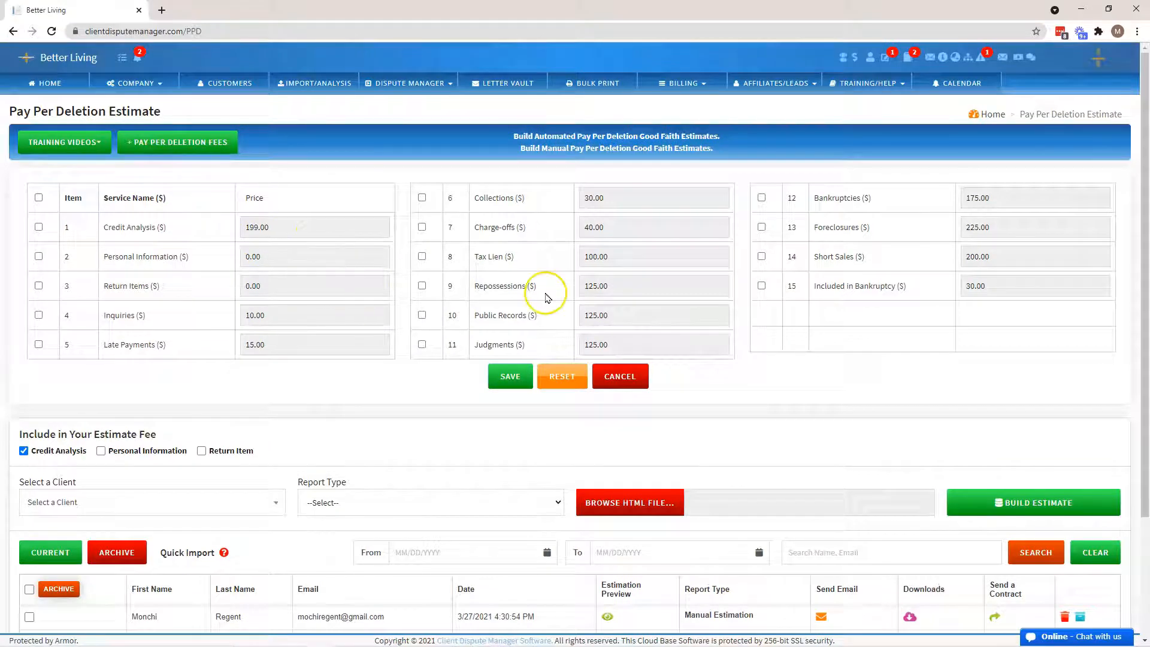
pyautogui.click(180, 142)
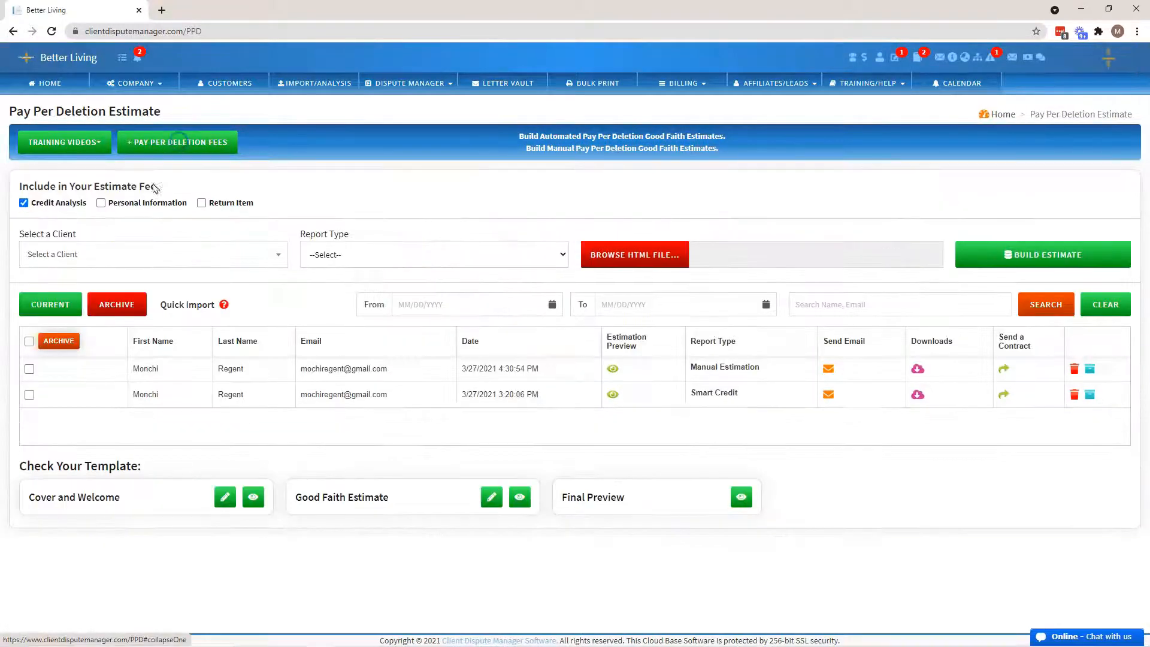
# Step: Select the client whose estimates are already listed and create a Manual Estimate for them
pyautogui.click(85, 256)
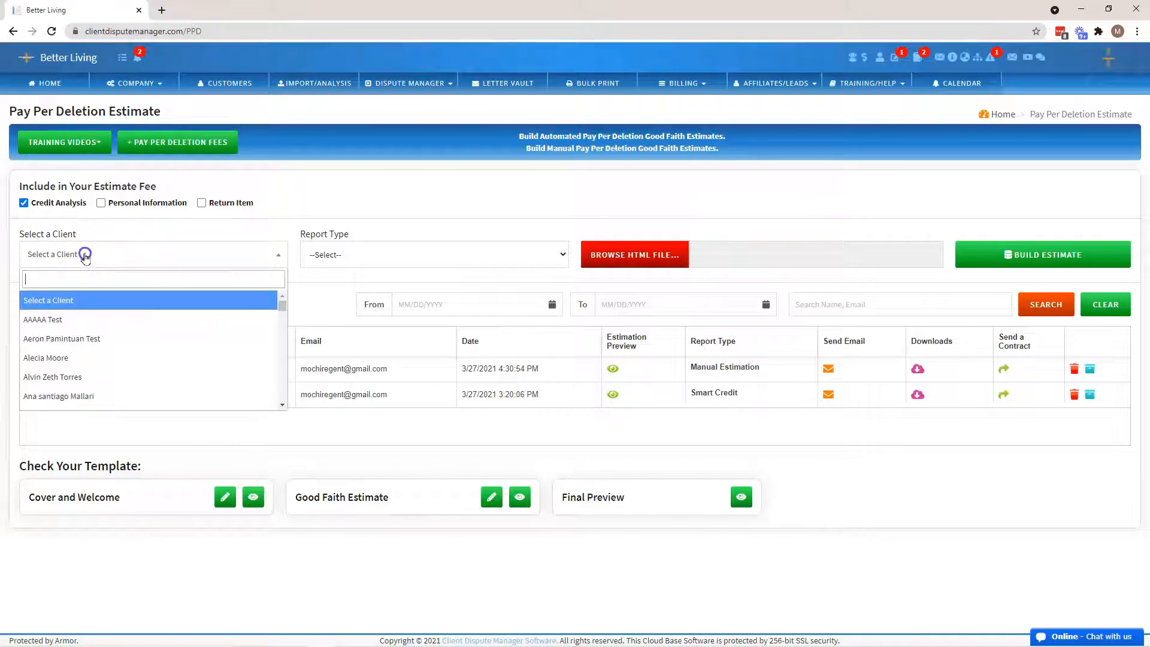
pyautogui.write('monch')
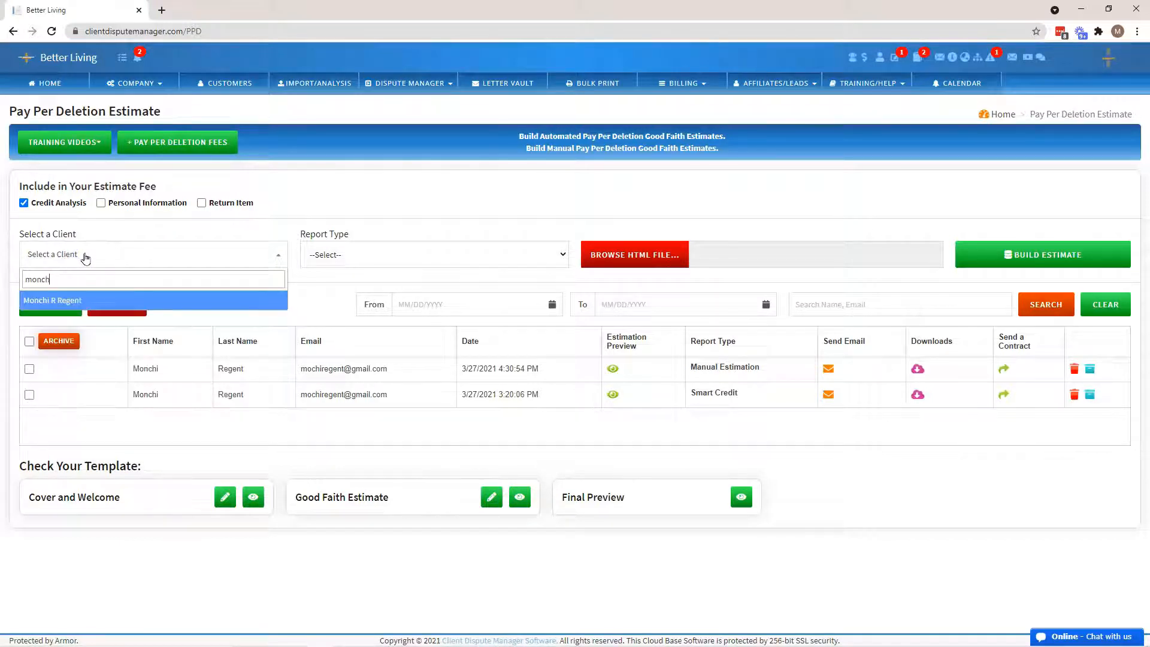
pyautogui.press('Return')
pyautogui.click(424, 260)
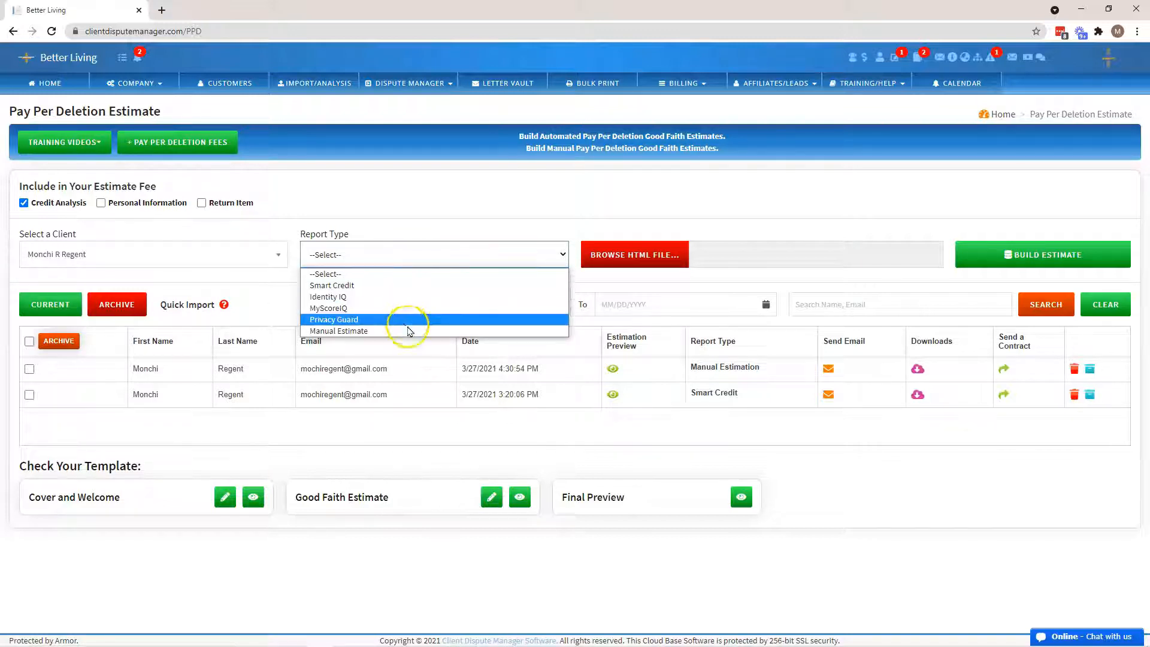
pyautogui.click(371, 333)
pyautogui.click(670, 257)
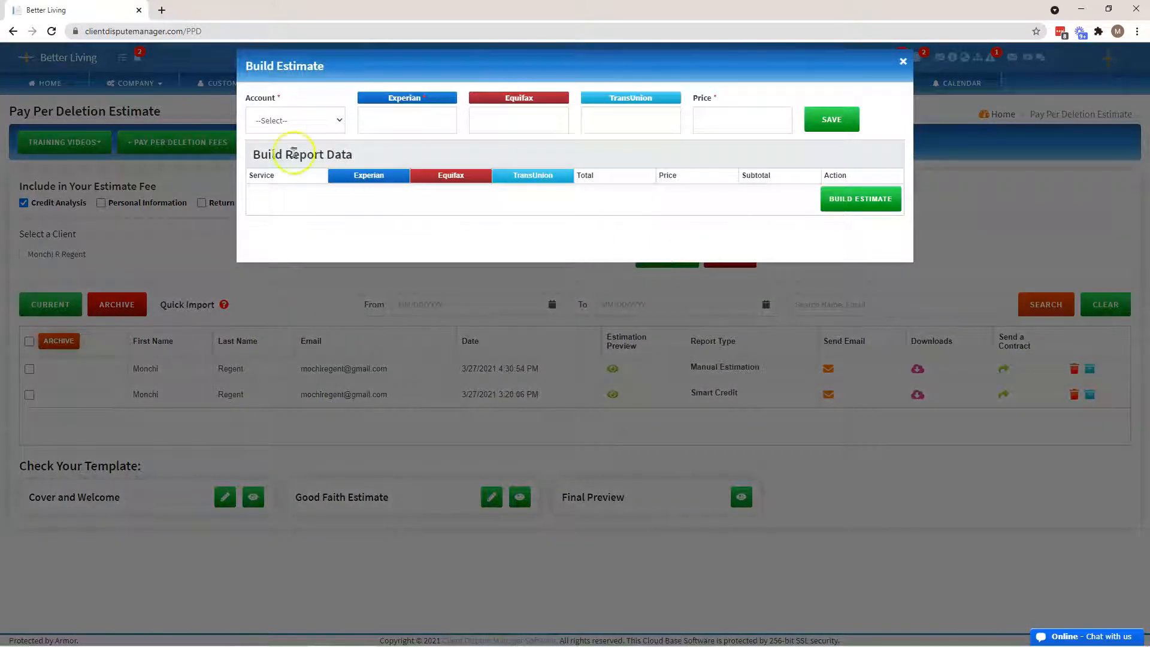
# Step: Add Collections to the estimate with 3 Experian, 4 Equifax and 5 TransUnion accounts
pyautogui.click(285, 122)
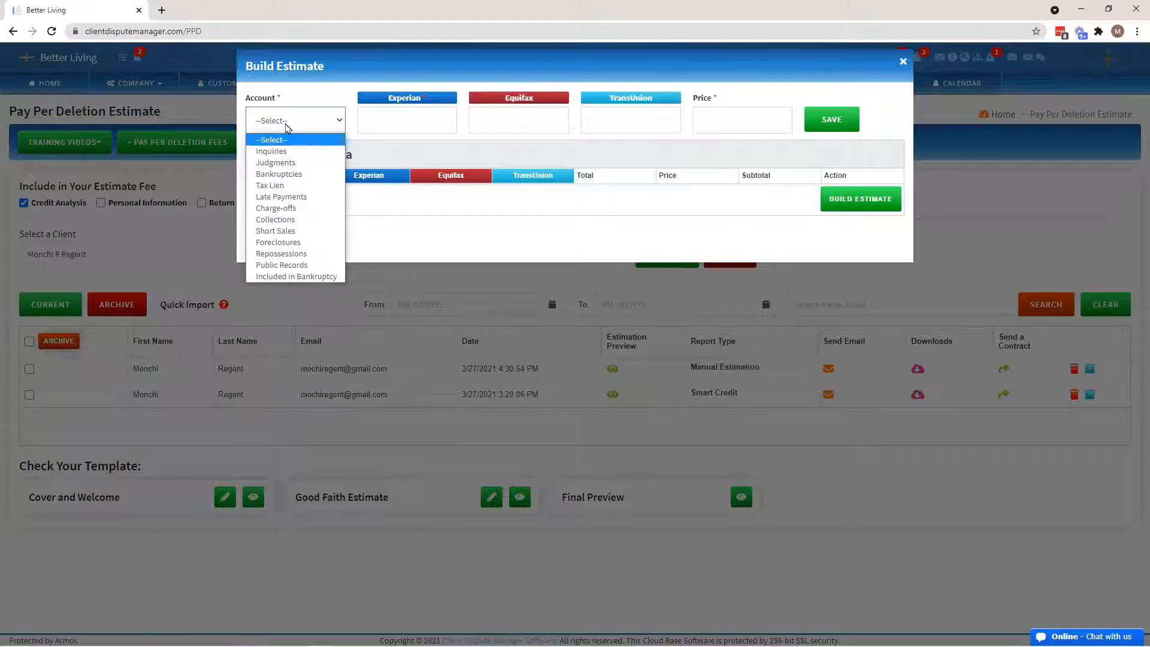
pyautogui.click(275, 220)
pyautogui.click(404, 122)
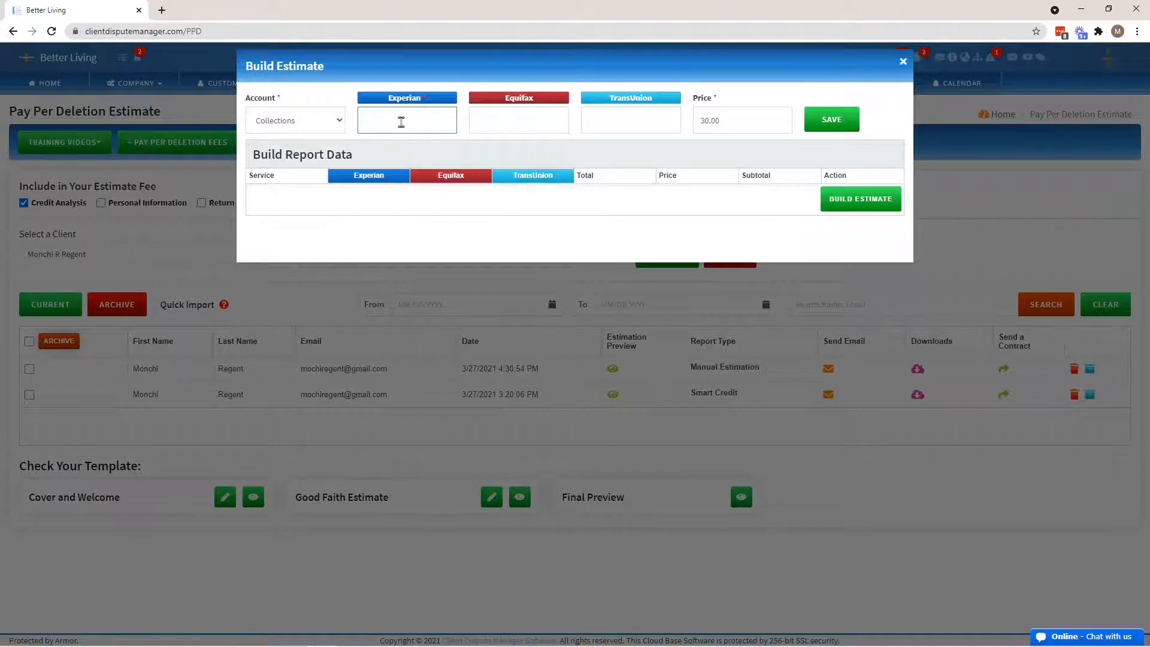
pyautogui.click(480, 120)
pyautogui.write('4')
pyautogui.click(595, 120)
pyautogui.write('5')
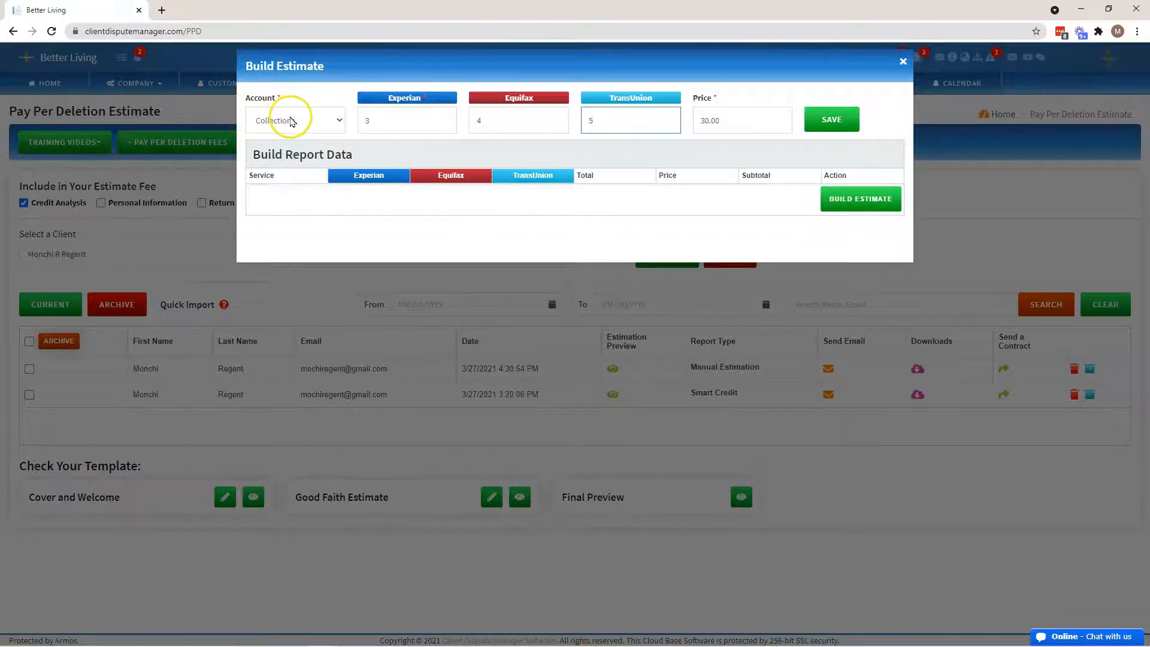
pyautogui.click(827, 120)
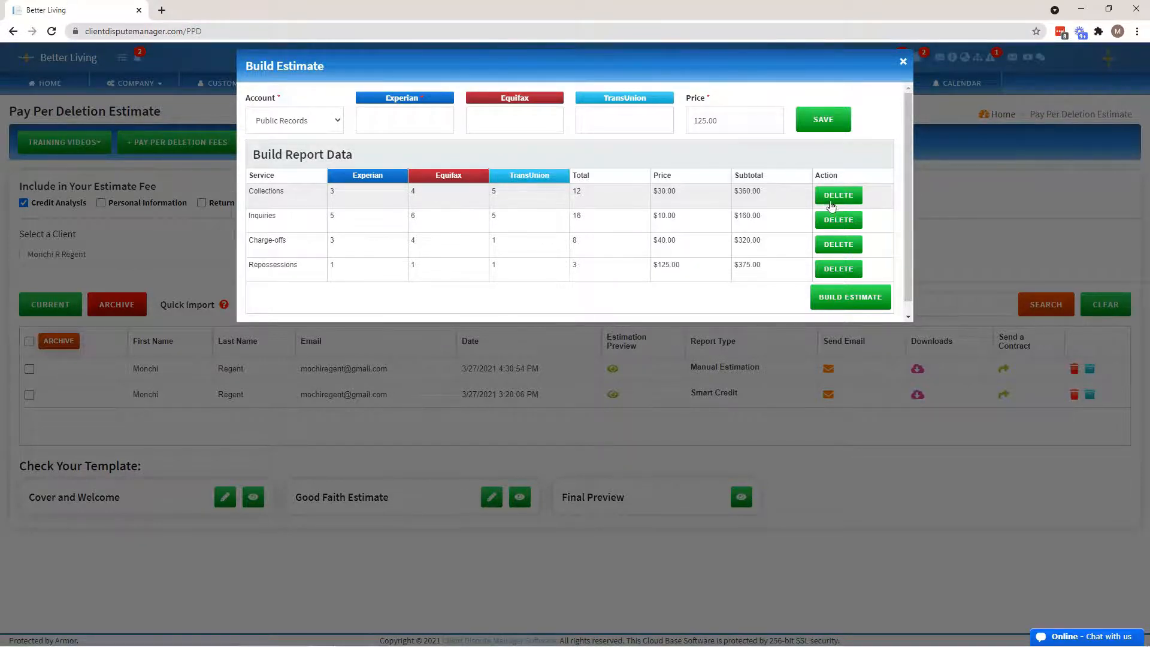
# Step: Delete the Charge-offs row and add Public Records with 1 account each for Experian, Equifax and TransUnion
pyautogui.click(841, 244)
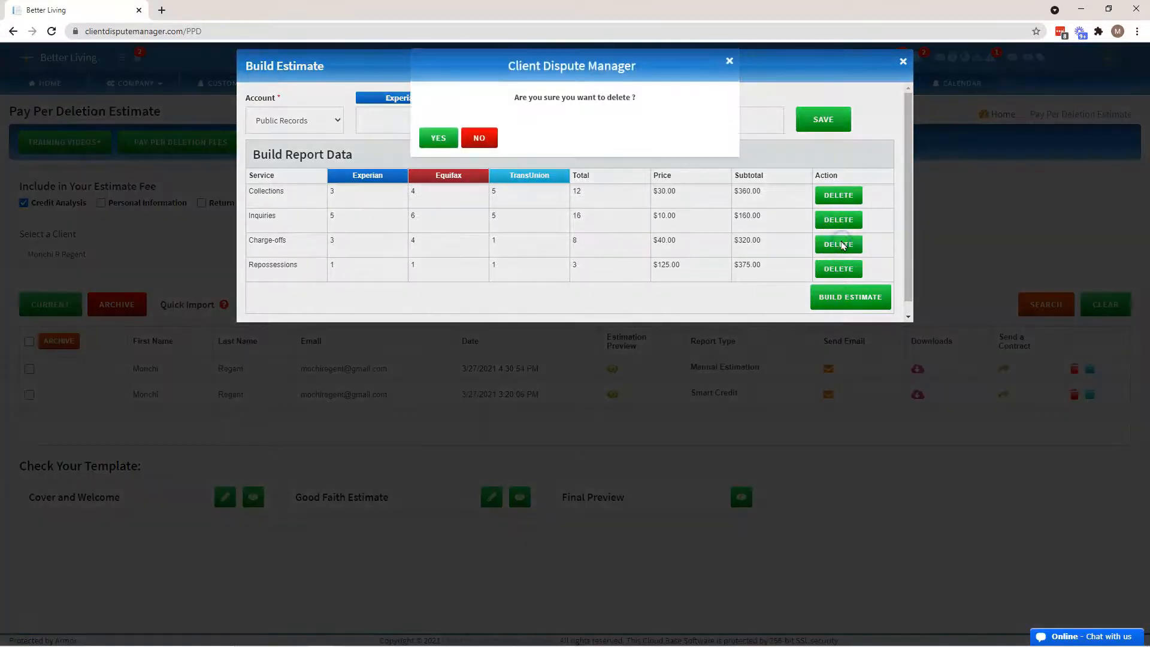
pyautogui.click(437, 138)
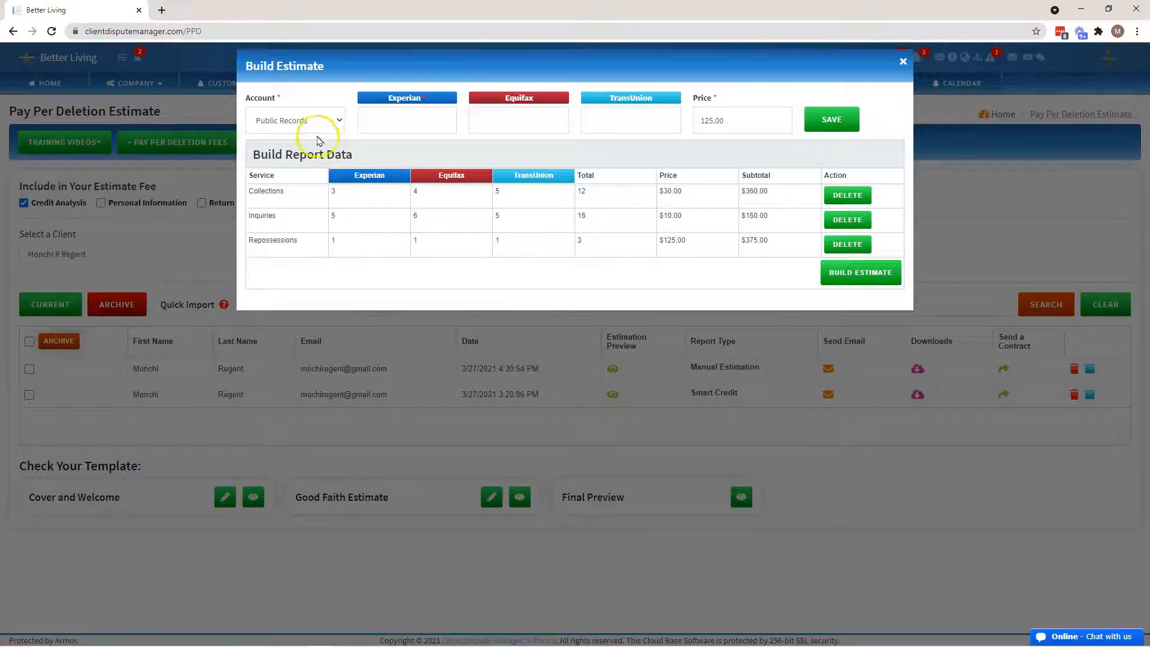
pyautogui.click(429, 129)
pyautogui.write('1')
pyautogui.click(498, 122)
pyautogui.write('1')
pyautogui.click(599, 124)
pyautogui.write('1')
pyautogui.click(838, 123)
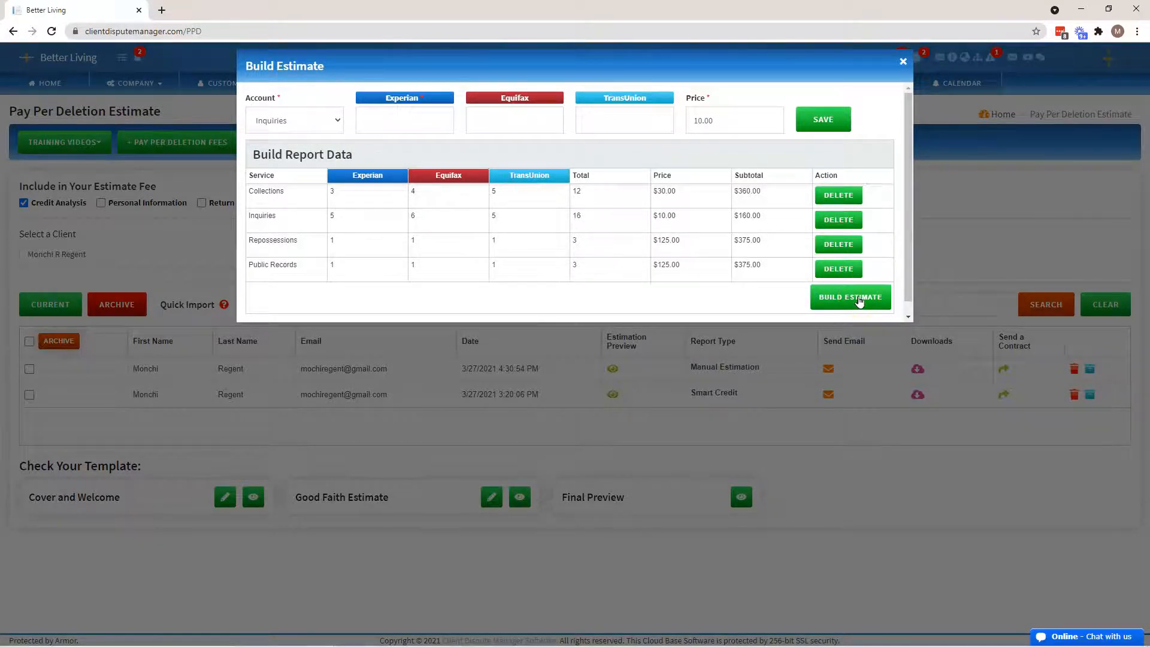
# Step: Build the manual estimate from the entered report data
pyautogui.click(828, 306)
pyautogui.click(828, 305)
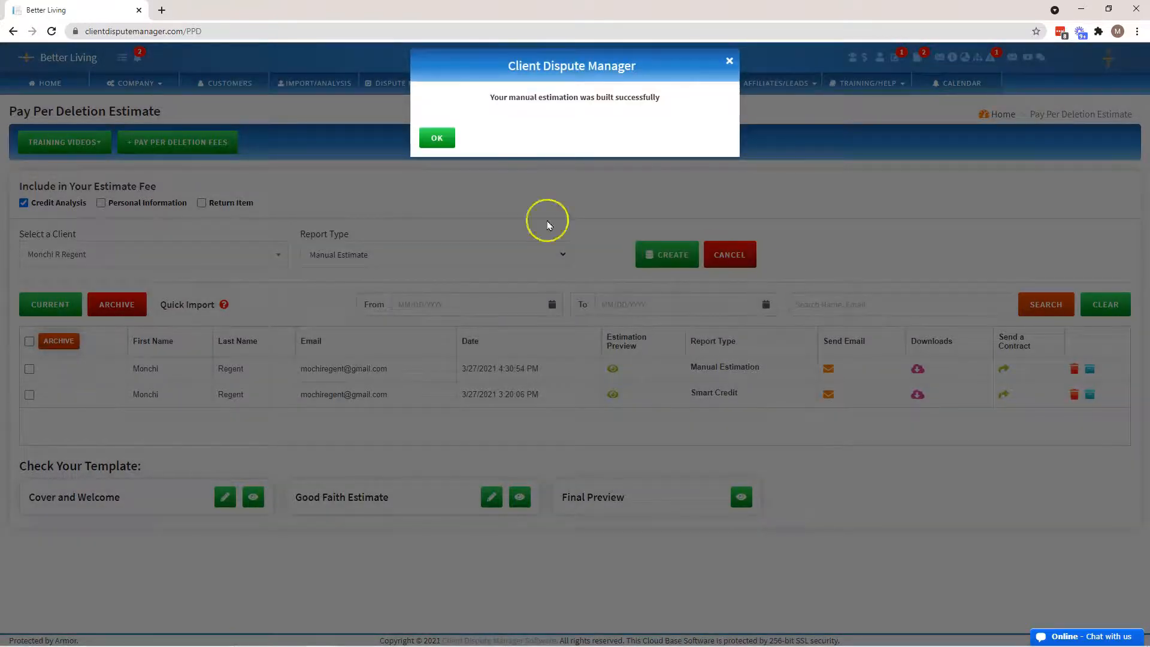
pyautogui.click(435, 133)
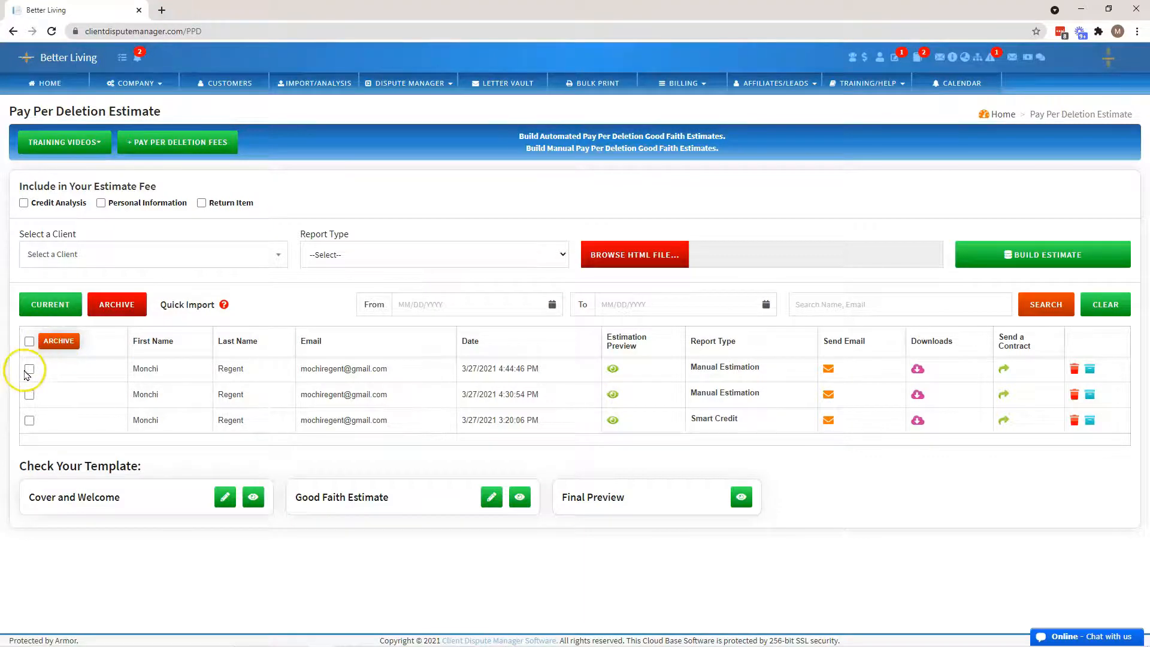
# Step: Archive the two older estimates, the earlier Manual Estimation and the Smart Credit one
pyautogui.click(30, 391)
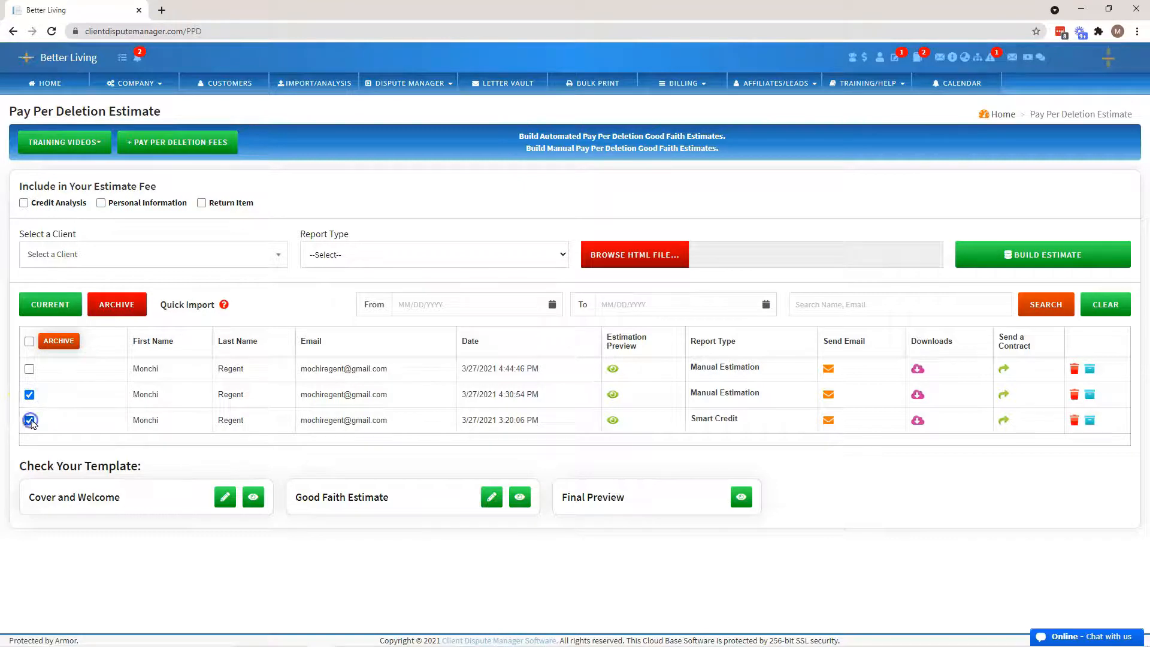
pyautogui.click(58, 341)
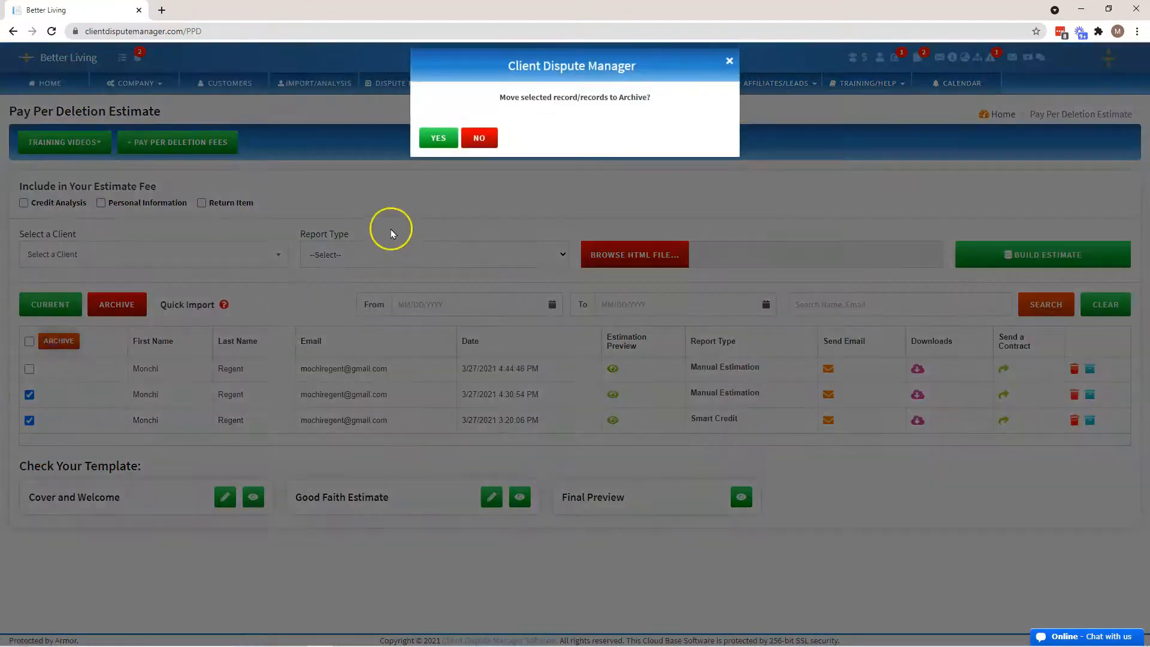
pyautogui.click(439, 139)
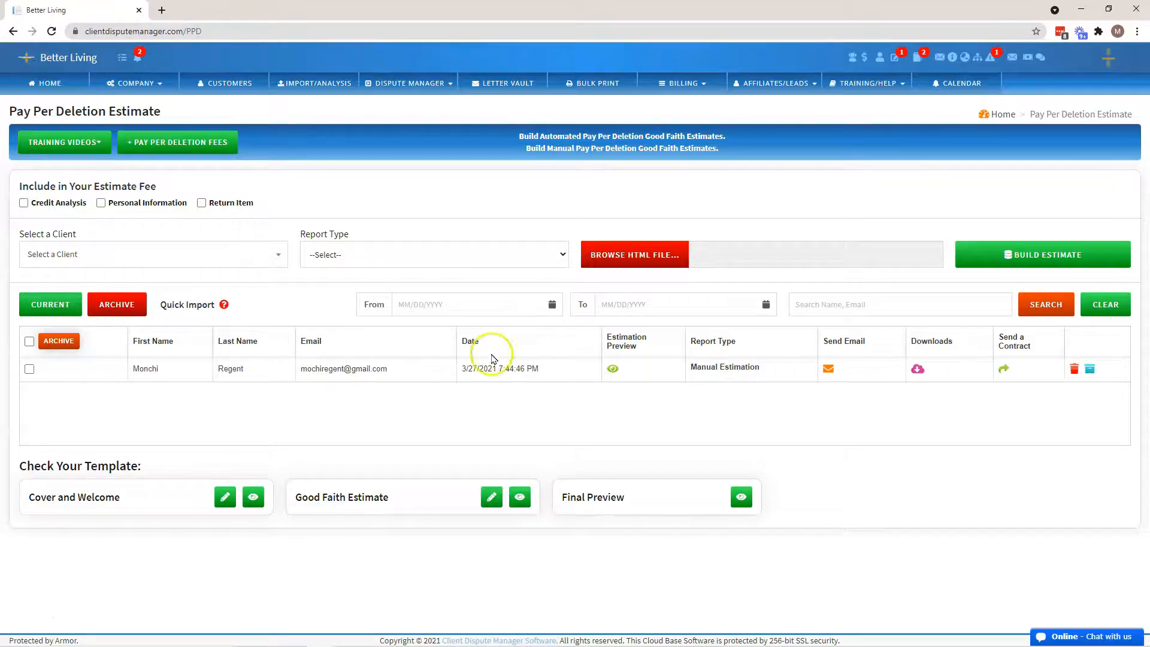
# Step: Preview the new manual estimate, reading its service descriptions and cost breakdown, and return to the Home page
pyautogui.click(611, 372)
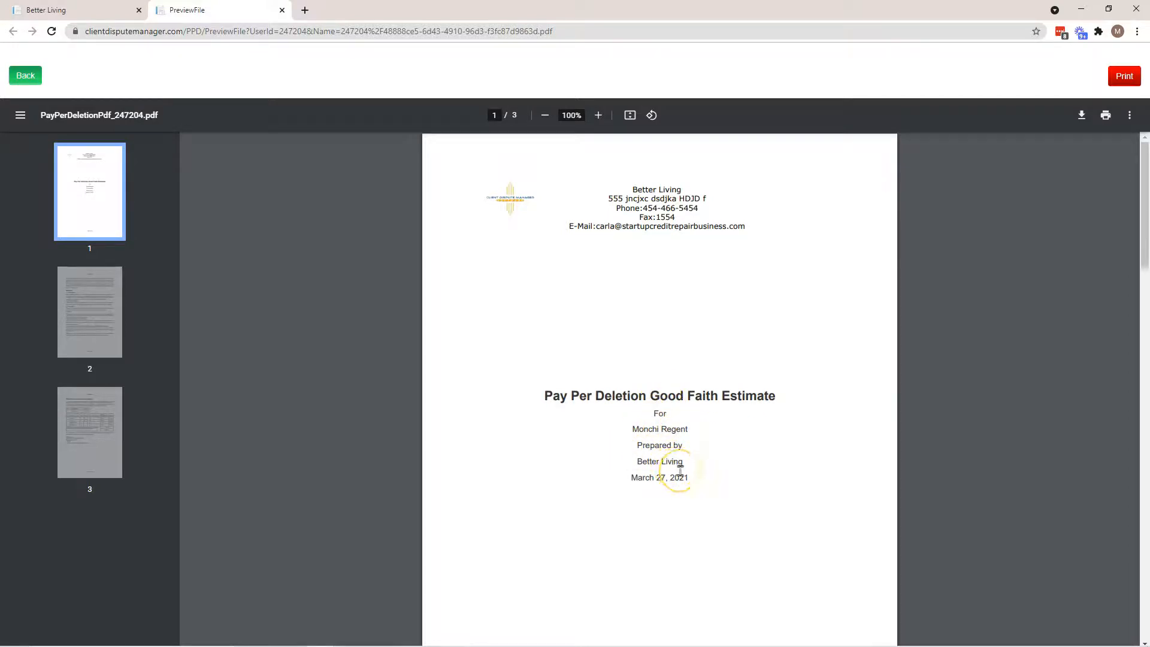
pyautogui.scroll(-10, 690, 479)
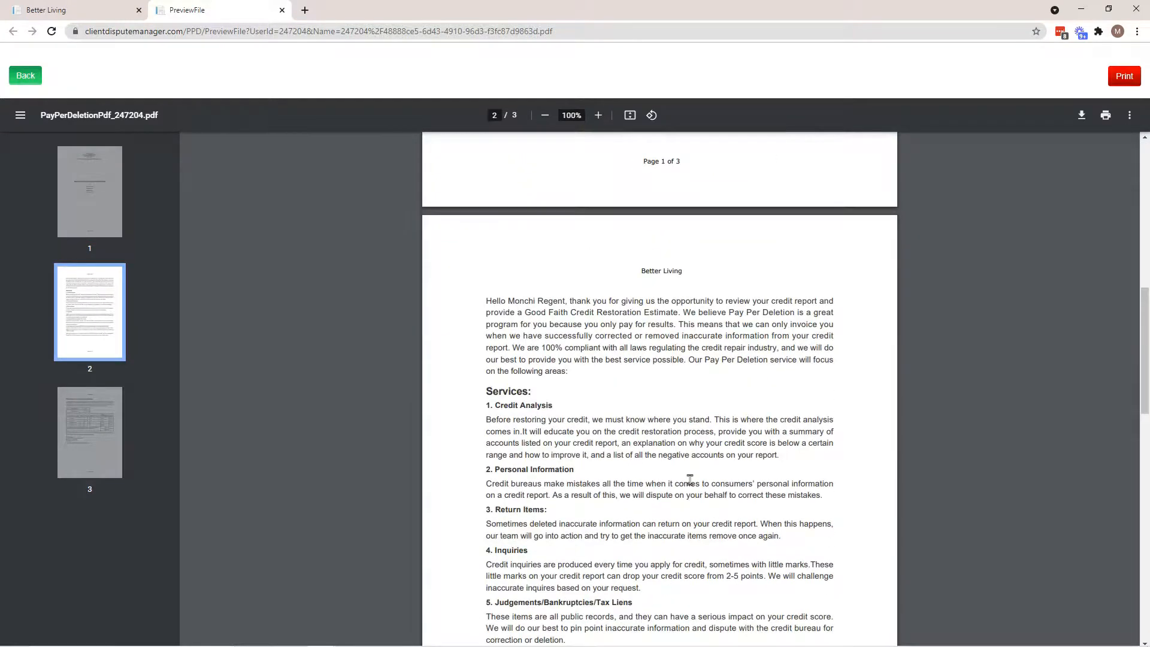
pyautogui.scroll(-2, 690, 479)
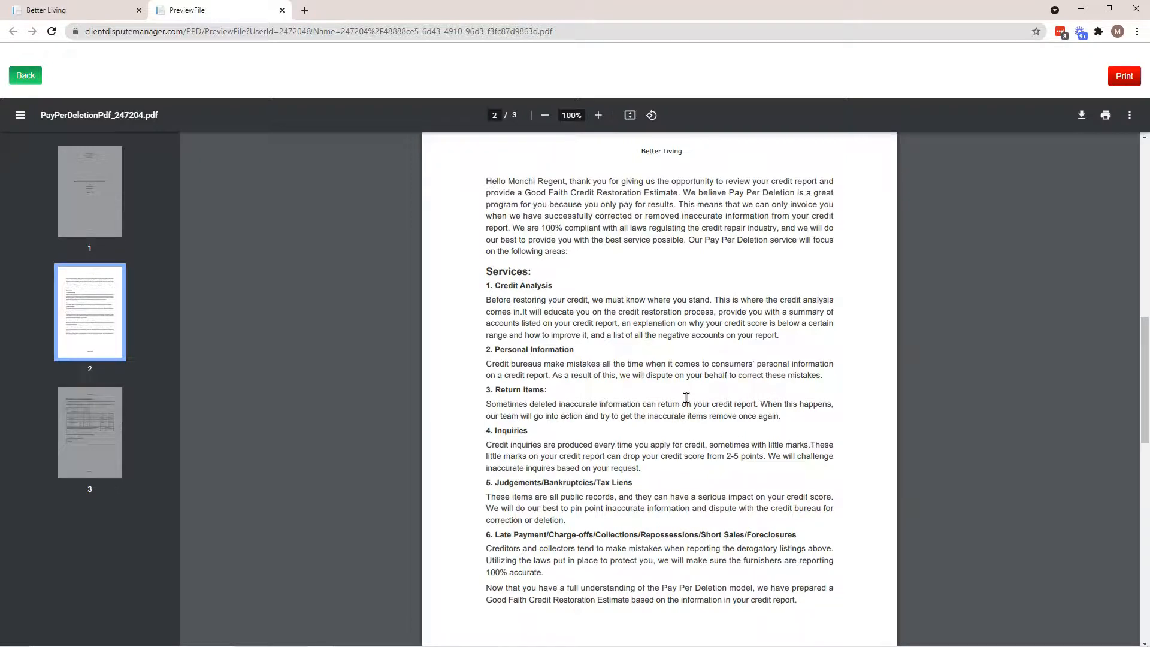
pyautogui.scroll(-9, 686, 396)
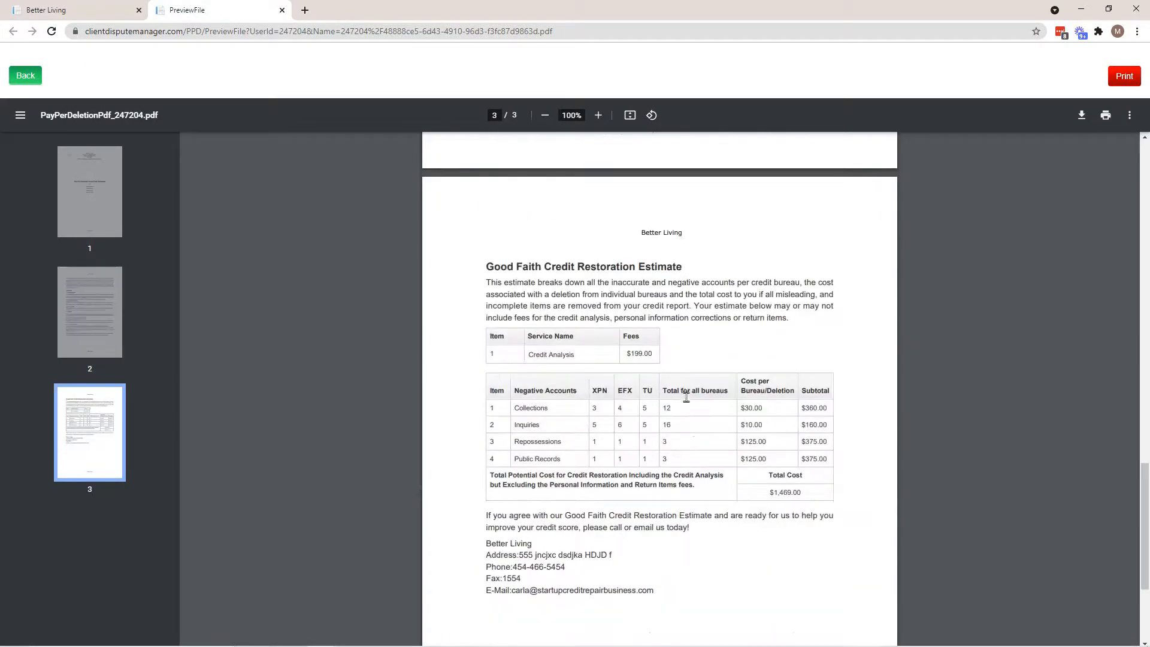
pyautogui.scroll(-2, 686, 396)
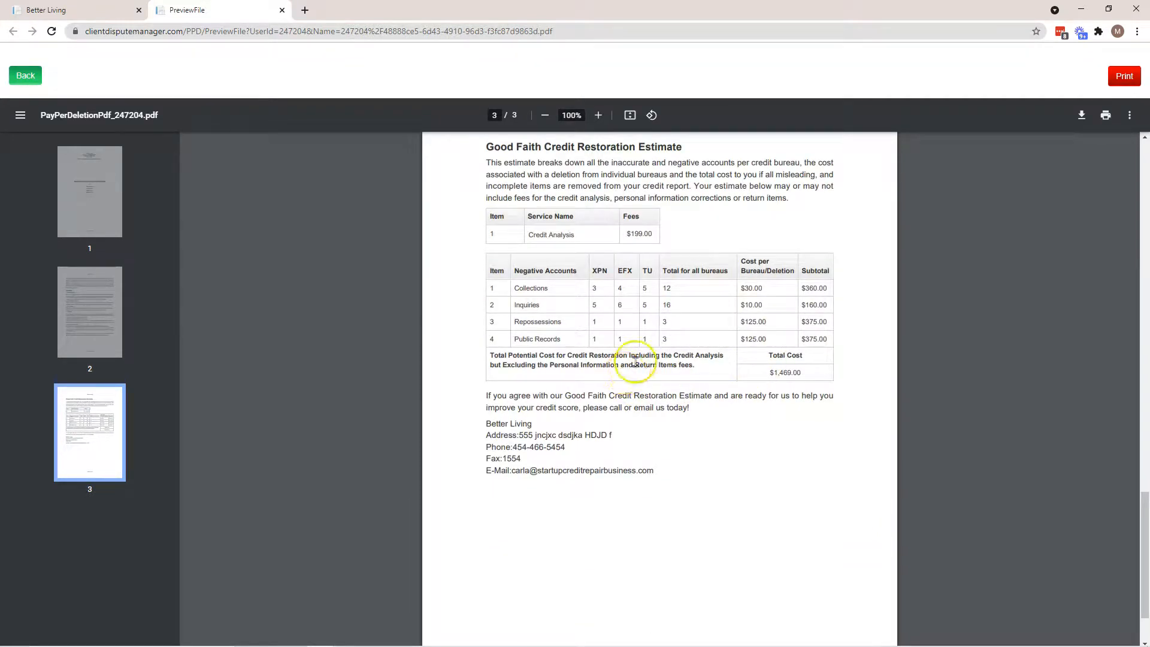
pyautogui.click(281, 10)
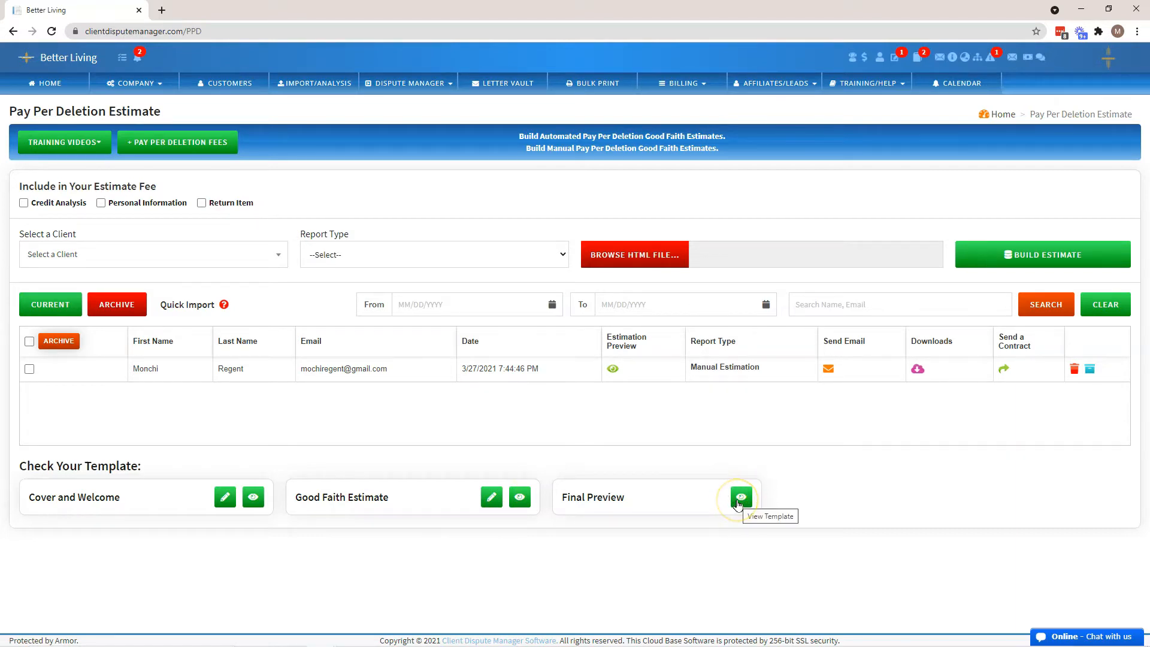
pyautogui.click(46, 87)
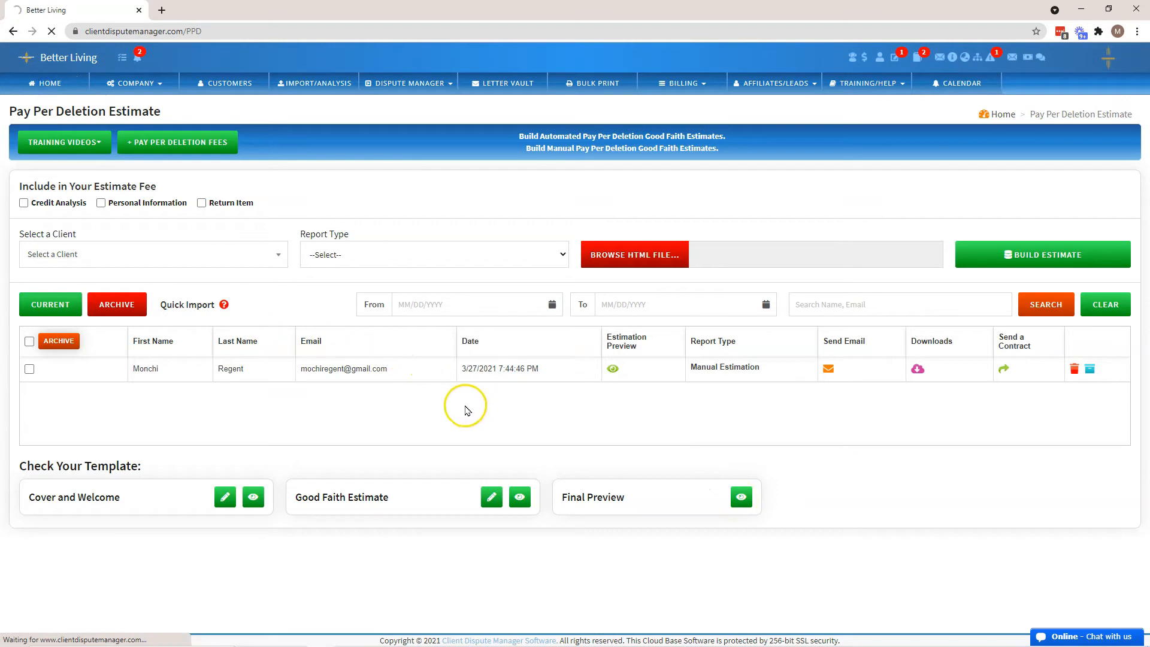